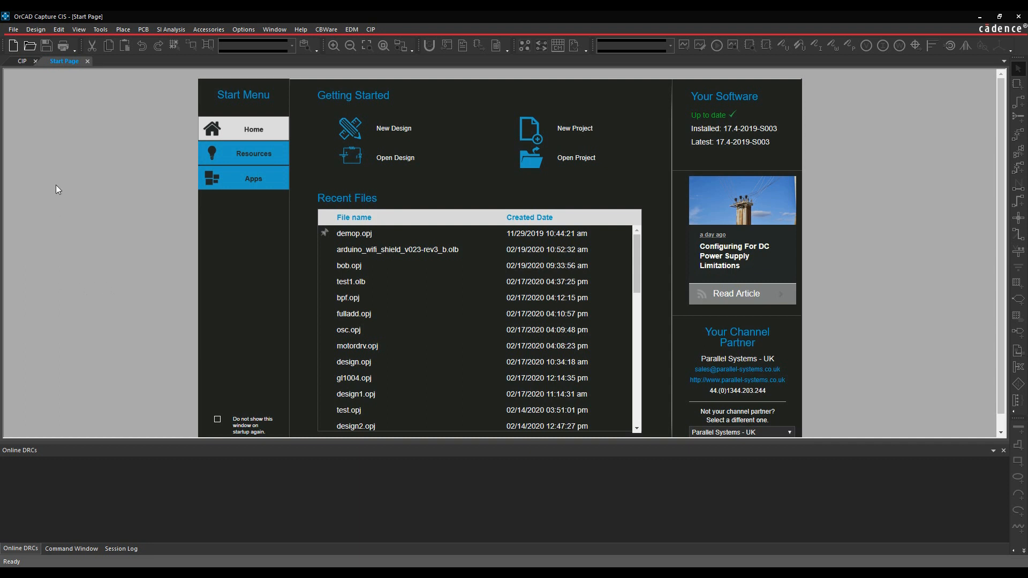
# Step: Launch the Eagle Schematic Translator import from the File menu and move its dialog lower
pyautogui.click(14, 29)
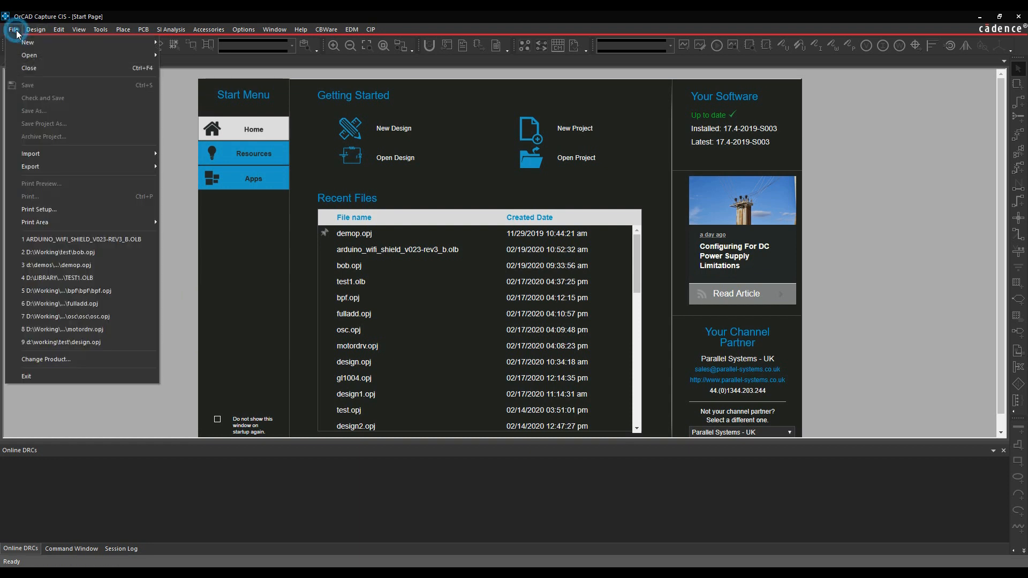
pyautogui.moveTo(31, 153)
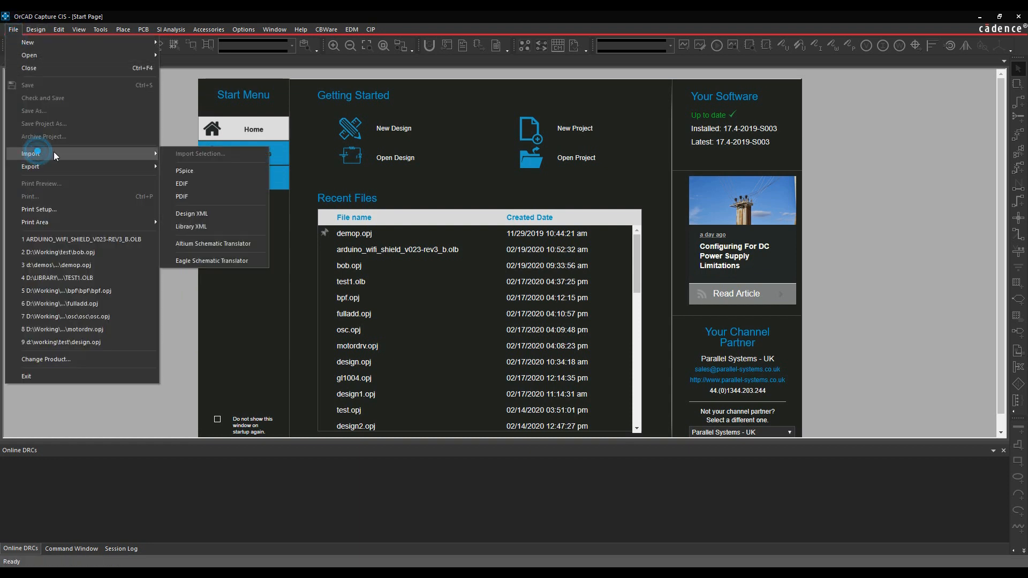
pyautogui.click(232, 261)
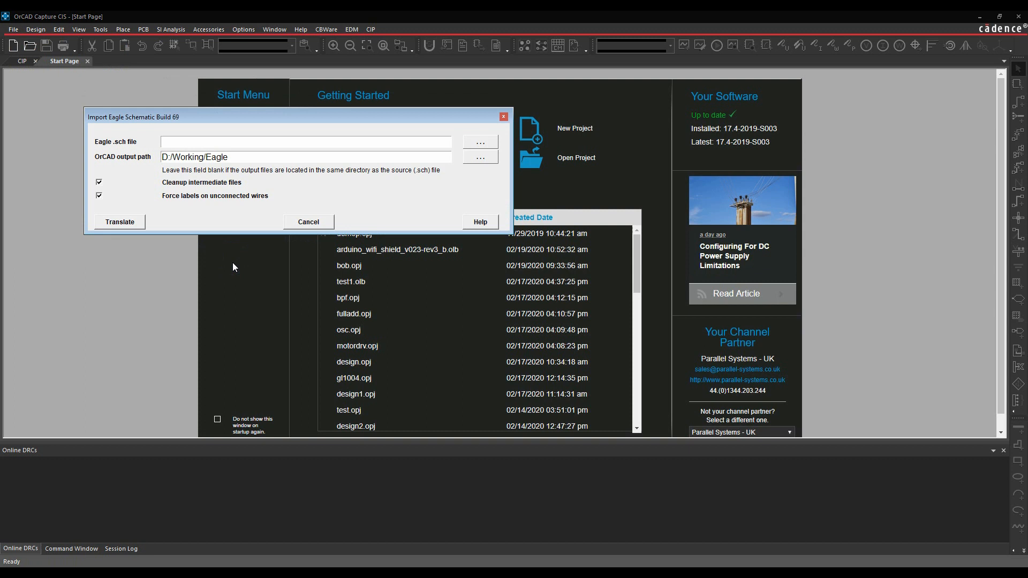
pyautogui.moveTo(310, 117); pyautogui.dragTo(304, 206)
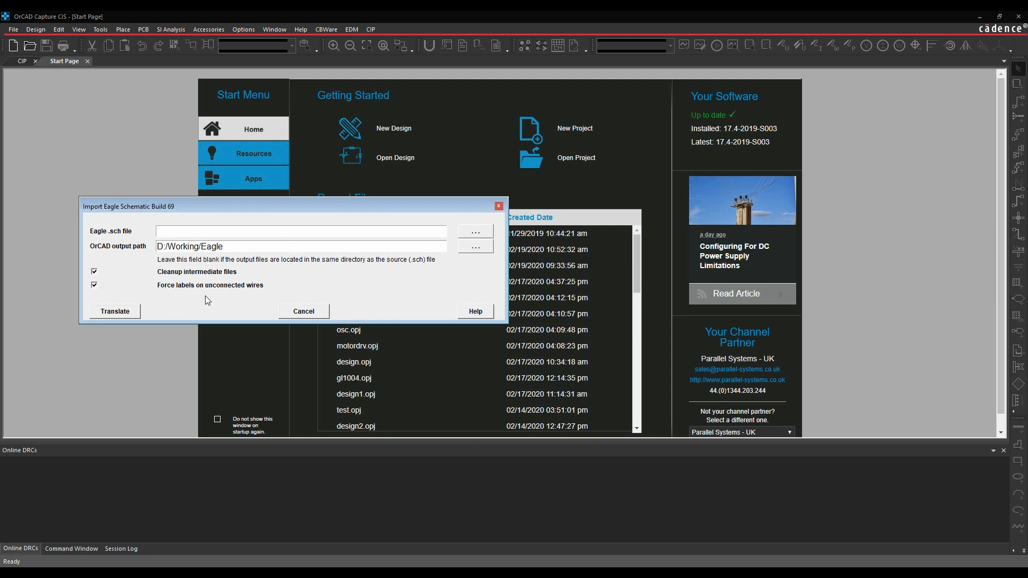
# Step: Read the EagleImport.pdf guide, noting the XML format and Eagle v6.5 or newer requirements, then close it
pyautogui.click(475, 313)
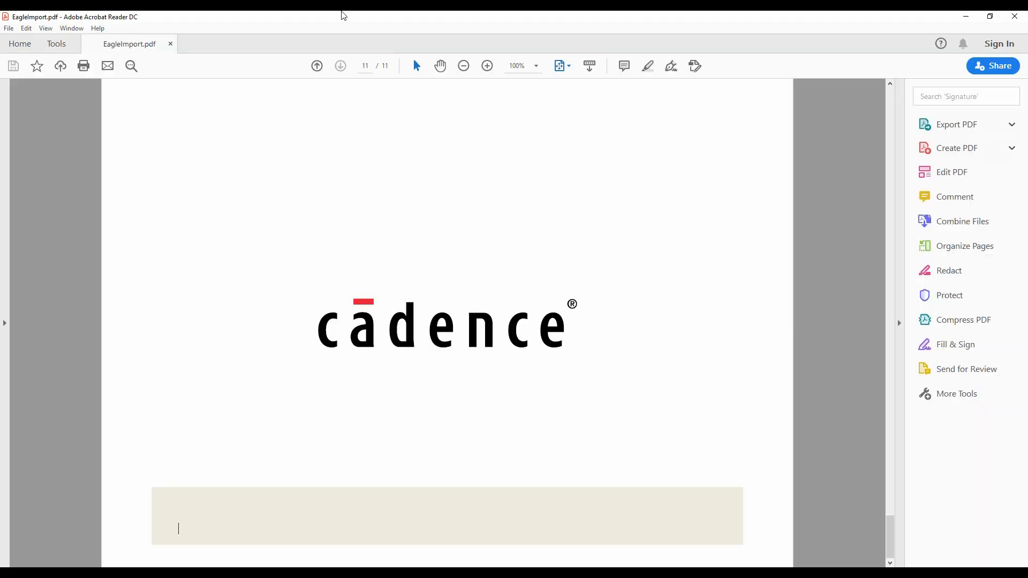
pyautogui.moveTo(890, 535); pyautogui.dragTo(891, 89)
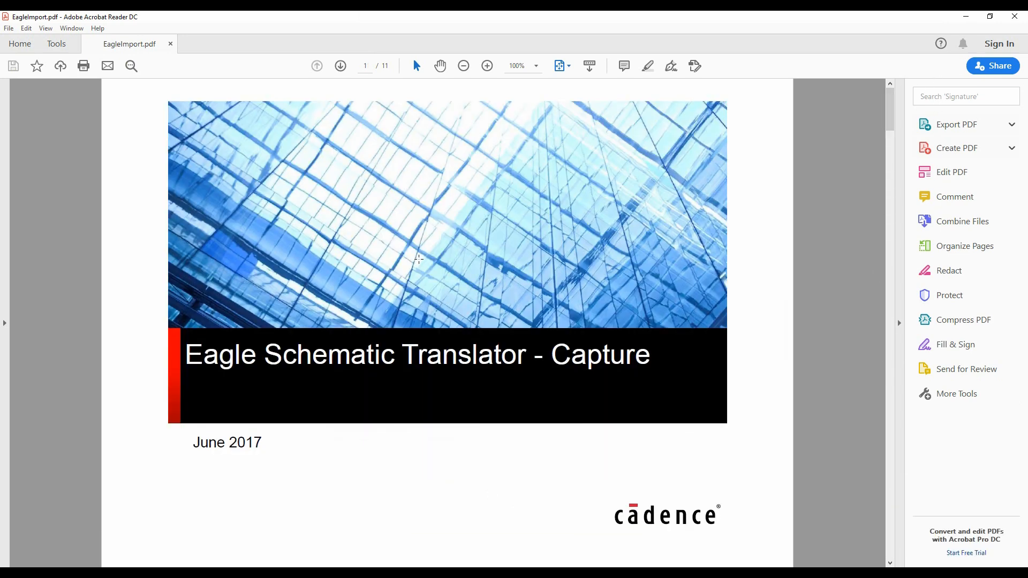
pyautogui.scroll(-1, 419, 258)
pyautogui.scroll(-1, 418, 259)
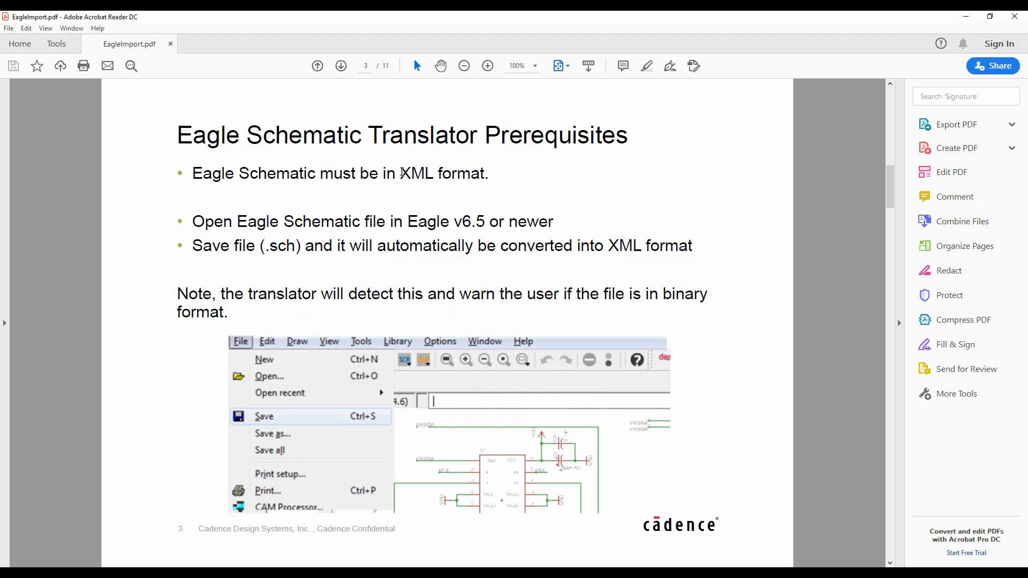
pyautogui.moveTo(397, 173); pyautogui.dragTo(461, 172)
pyautogui.click(530, 200)
pyautogui.moveTo(407, 221); pyautogui.dragTo(553, 222)
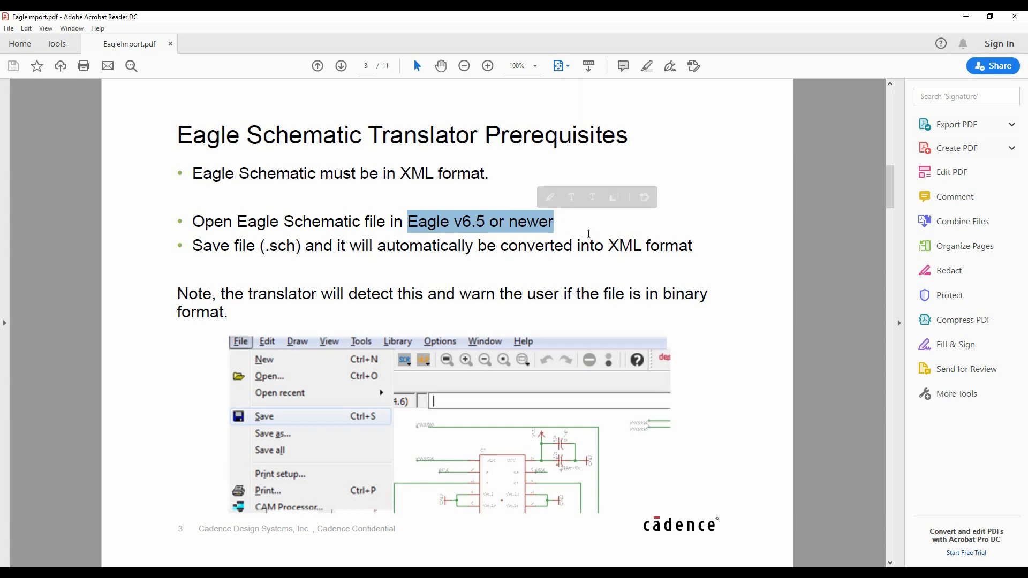
pyautogui.scroll(-1, 574, 281)
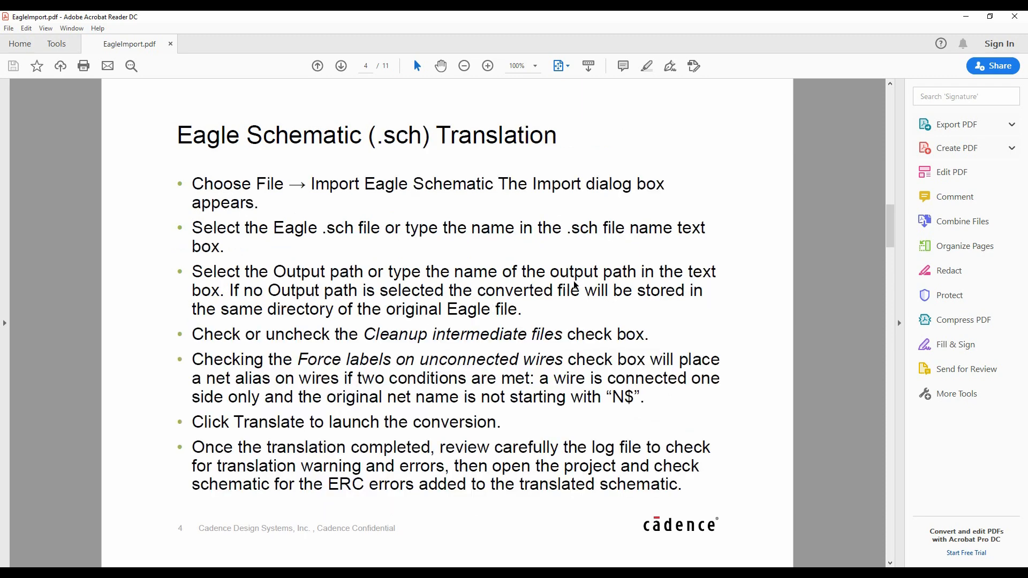
pyautogui.scroll(-1, 573, 283)
pyautogui.scroll(-1, 574, 285)
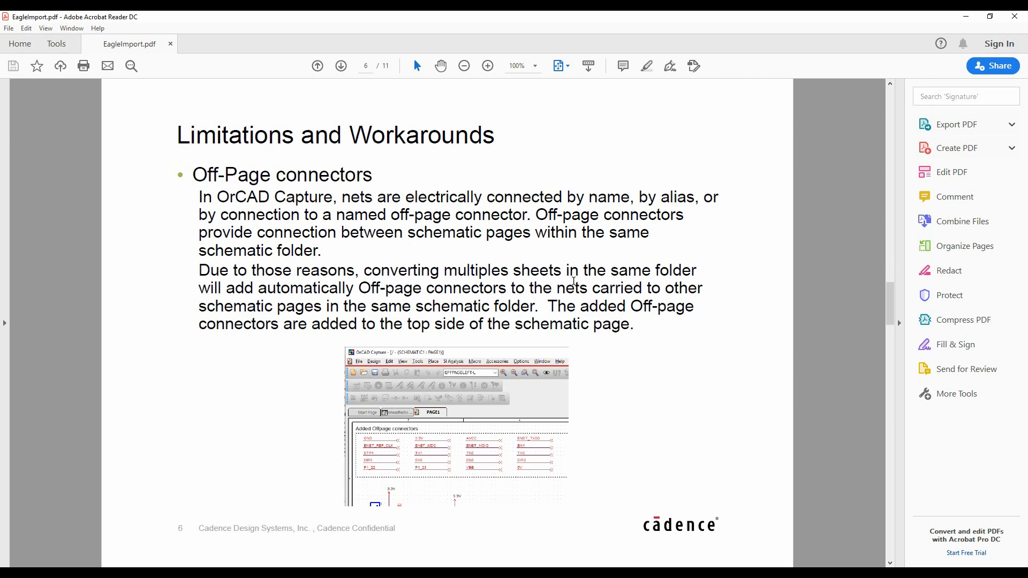
pyautogui.scroll(-1, 574, 285)
pyautogui.scroll(-1, 575, 285)
pyautogui.scroll(-1, 575, 286)
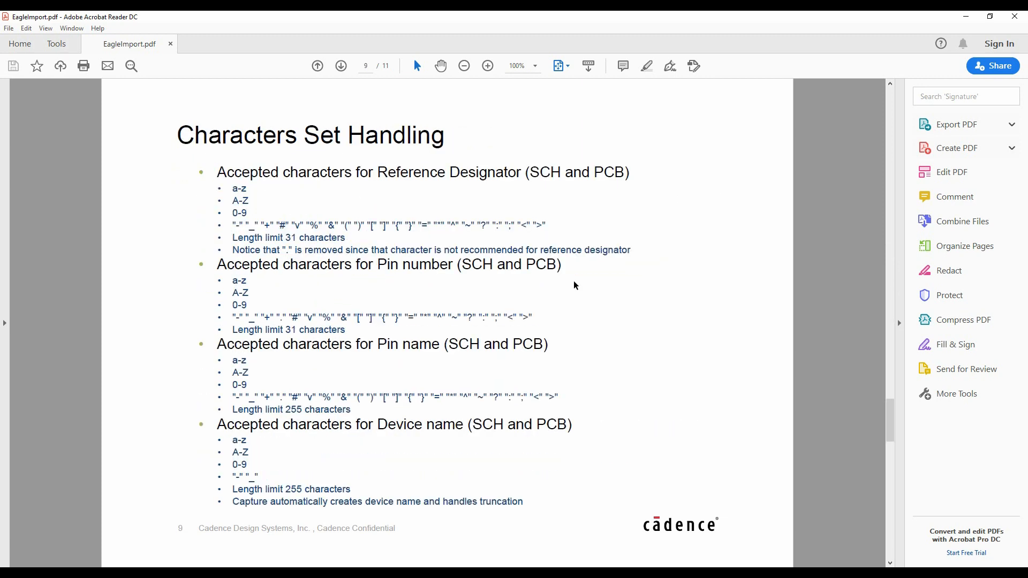
pyautogui.scroll(-2, 575, 285)
pyautogui.scroll(1, 575, 285)
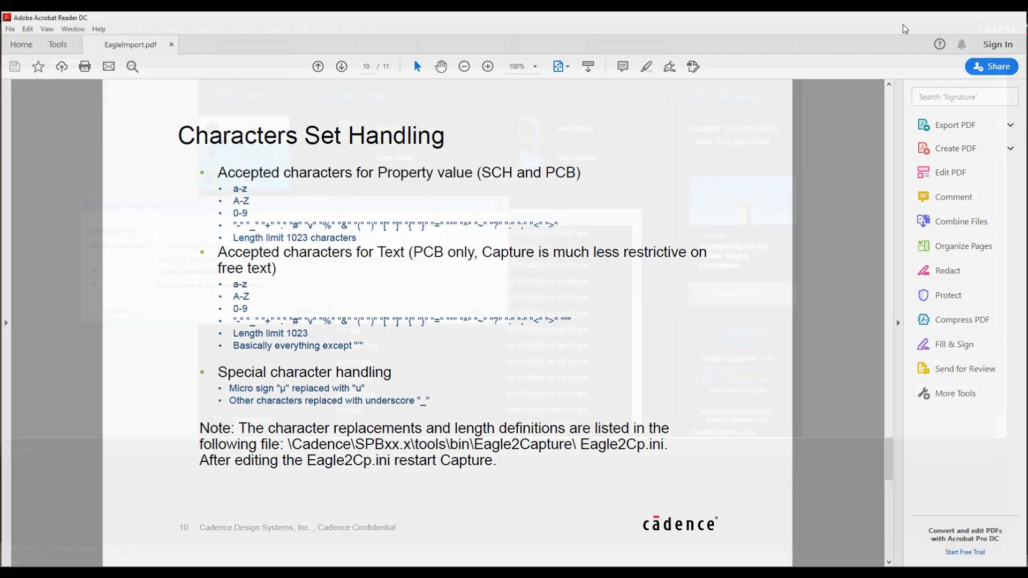
pyautogui.click(1012, 21)
# Step: Browse and choose Arduino-Ethernet-Shield2-V2.sch as the Eagle schematic to import
pyautogui.click(481, 235)
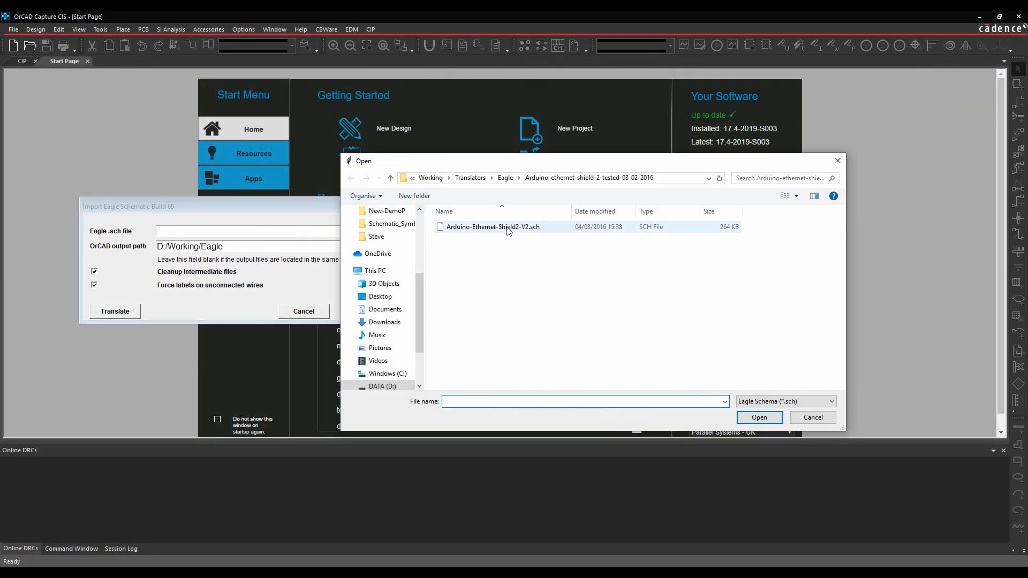
pyautogui.doubleClick(507, 234)
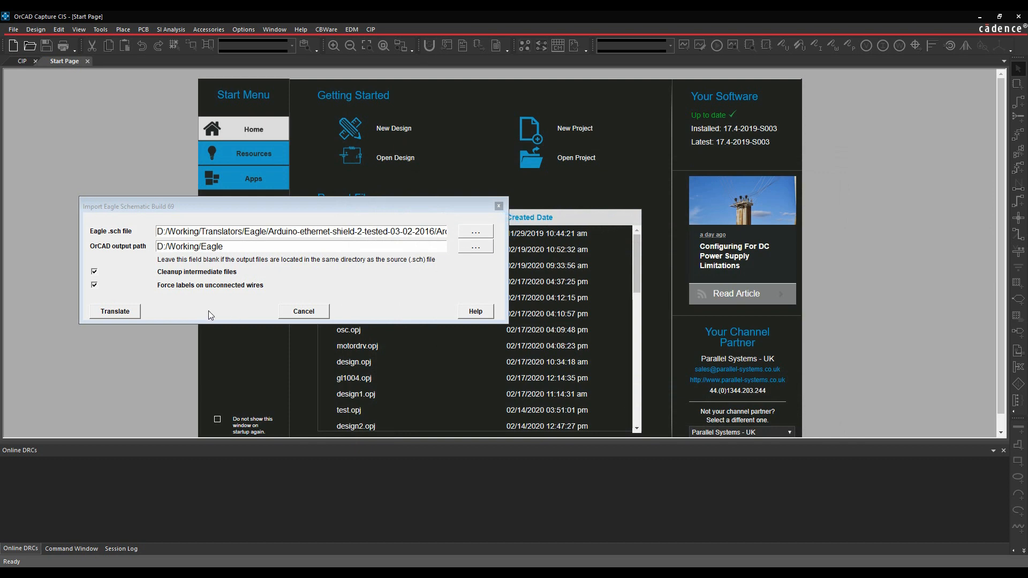
# Step: Translate the Eagle schematic, producing the EagleImportLog.txt import log in Notepad
pyautogui.click(115, 311)
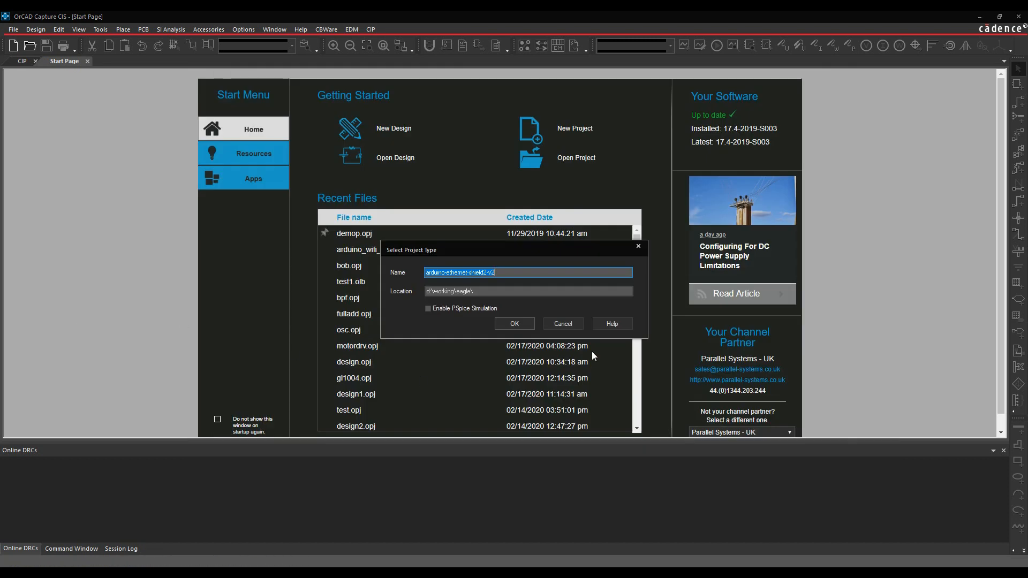
pyautogui.scroll(-5, 822, 131)
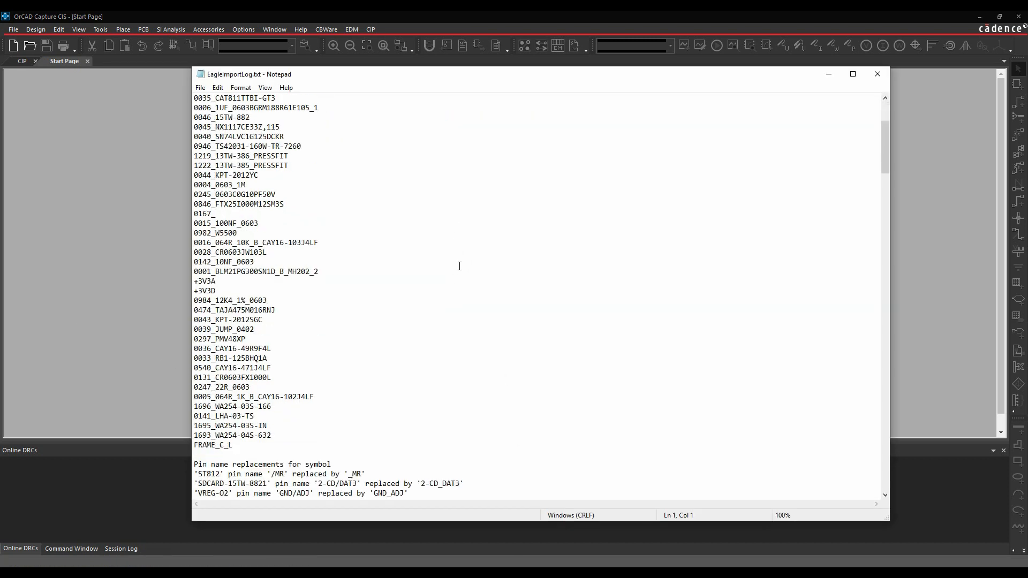
pyautogui.moveTo(889, 145); pyautogui.dragTo(887, 147)
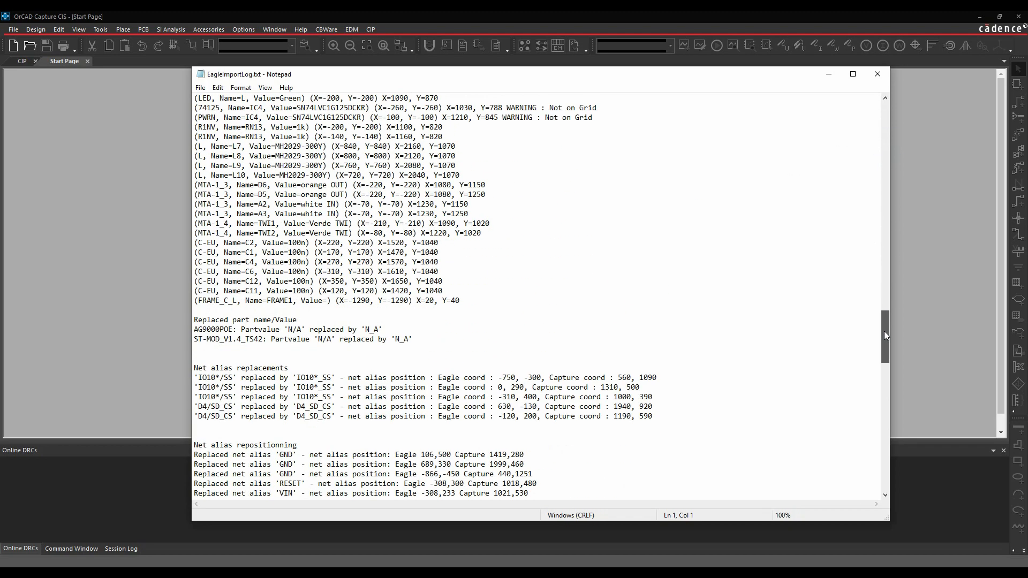
# Step: Close the translation log and confirm creating the arduino-ethernet-shield2-v2 project
pyautogui.click(878, 74)
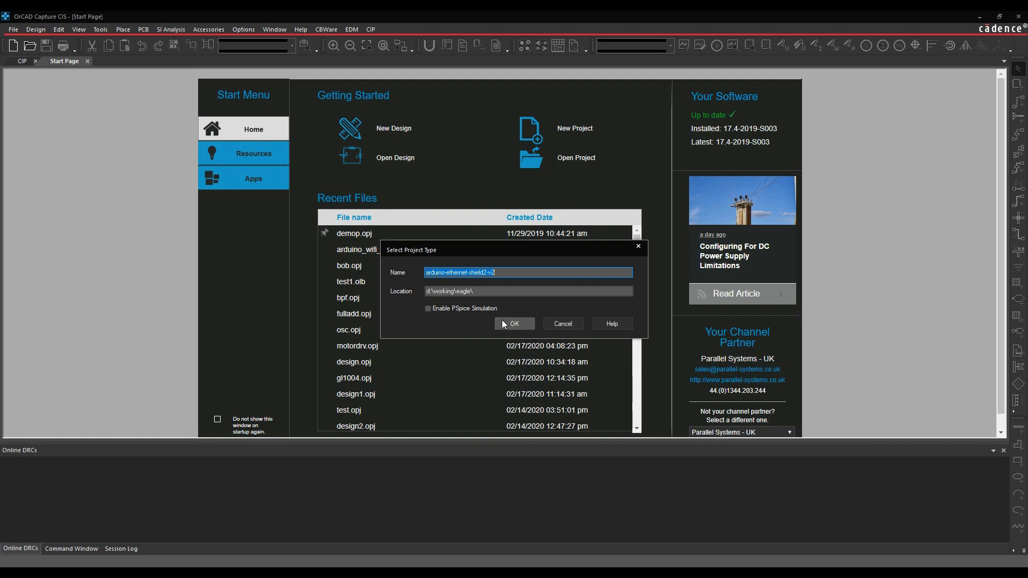
pyautogui.click(514, 324)
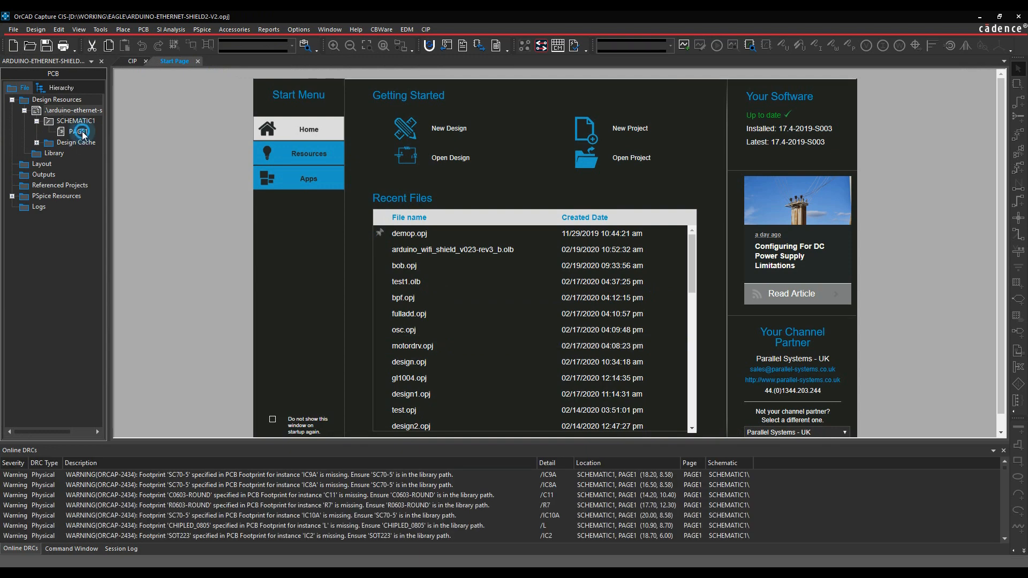
# Step: Display PAGE1 of the translated schematic and bring up the properties of the W5500 part IC6
pyautogui.doubleClick(78, 132)
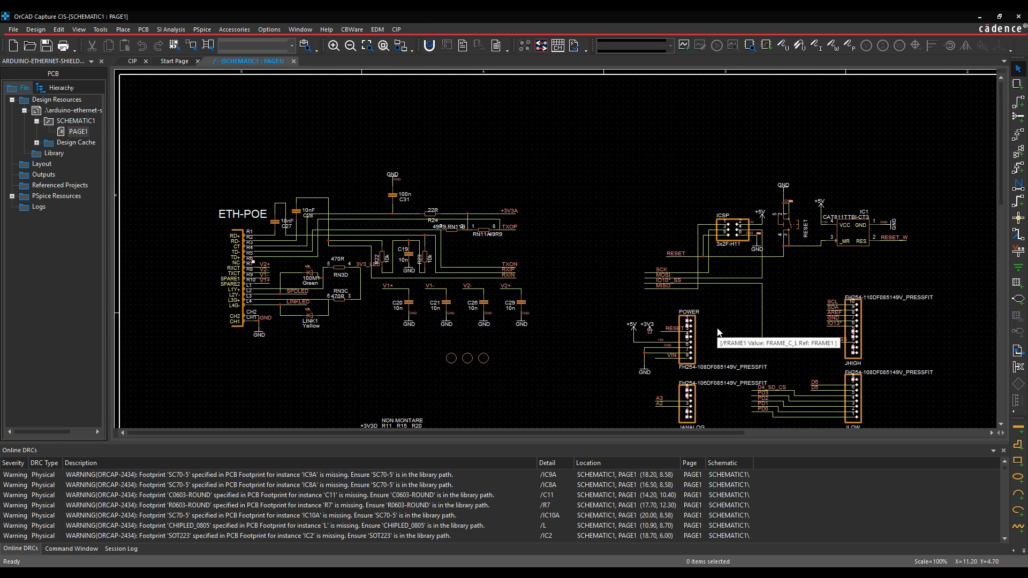
pyautogui.scroll(-5, 726, 326)
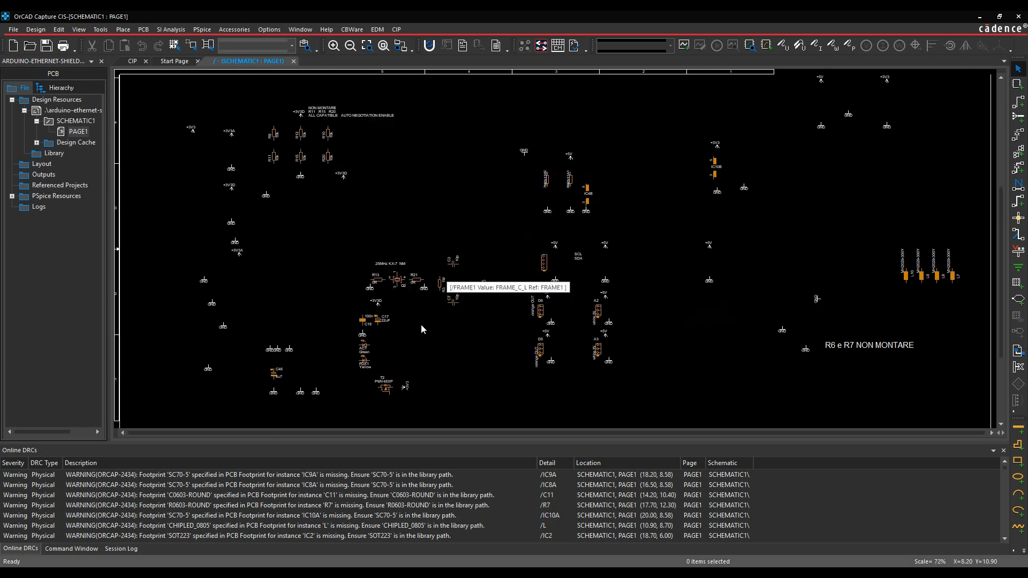
pyautogui.scroll(5, 450, 322)
pyautogui.doubleClick(449, 321)
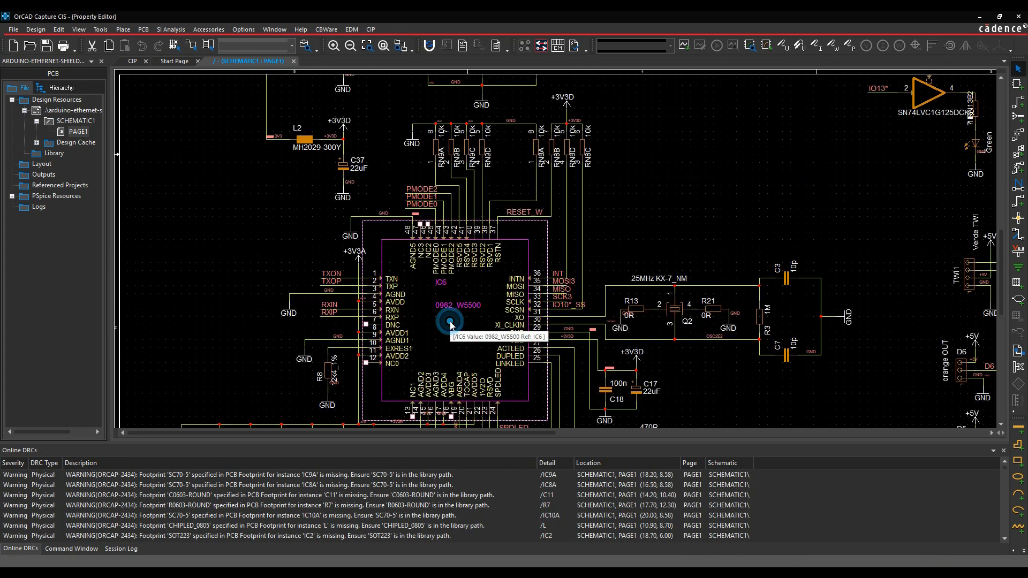